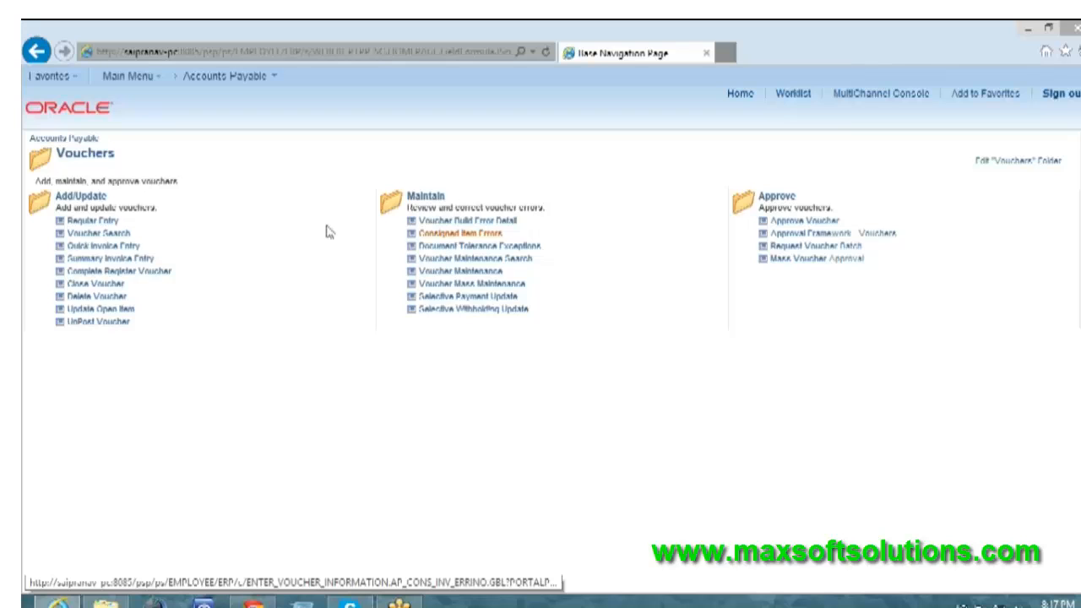
Open Payment Selection Criteria under Accounts Payable, Payments, Pay Cycle Processing
{"action": "left_click", "coordinate": [218, 78]}
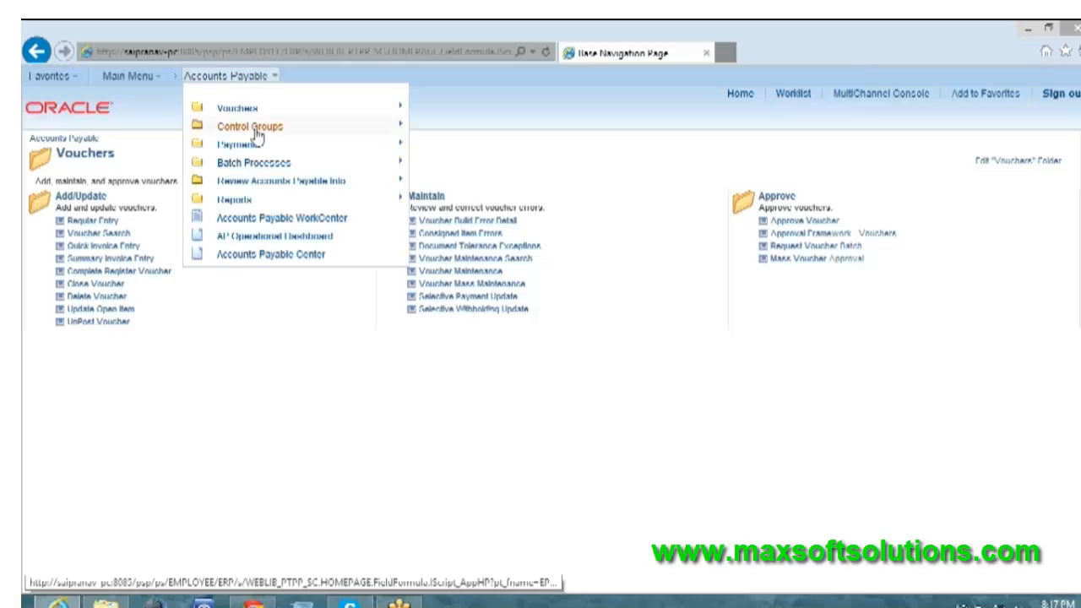
{"action": "mouse_move", "coordinate": [256, 147]}
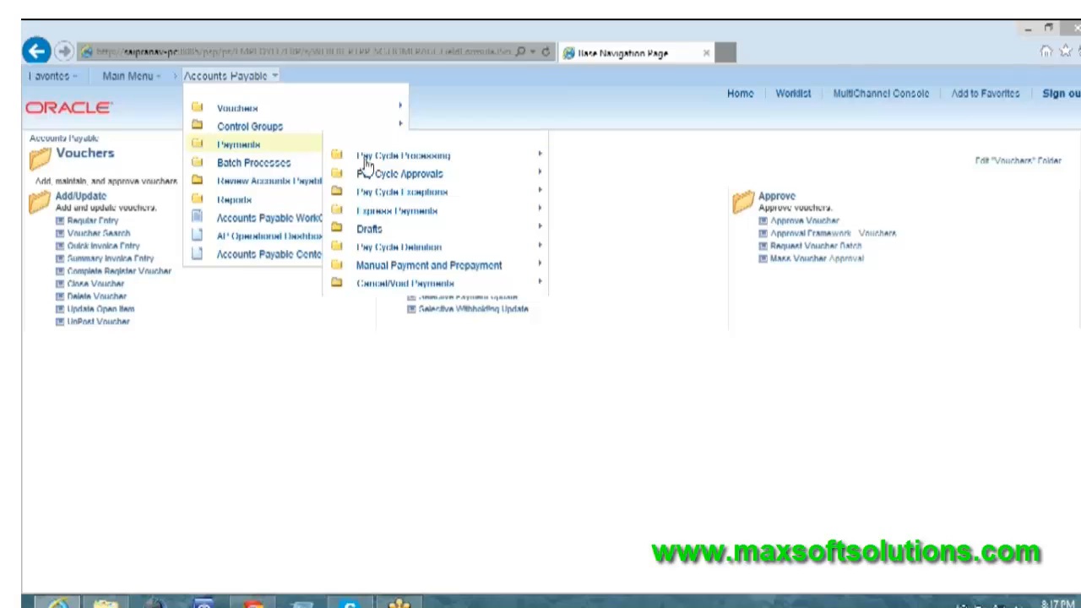
{"action": "mouse_move", "coordinate": [363, 162]}
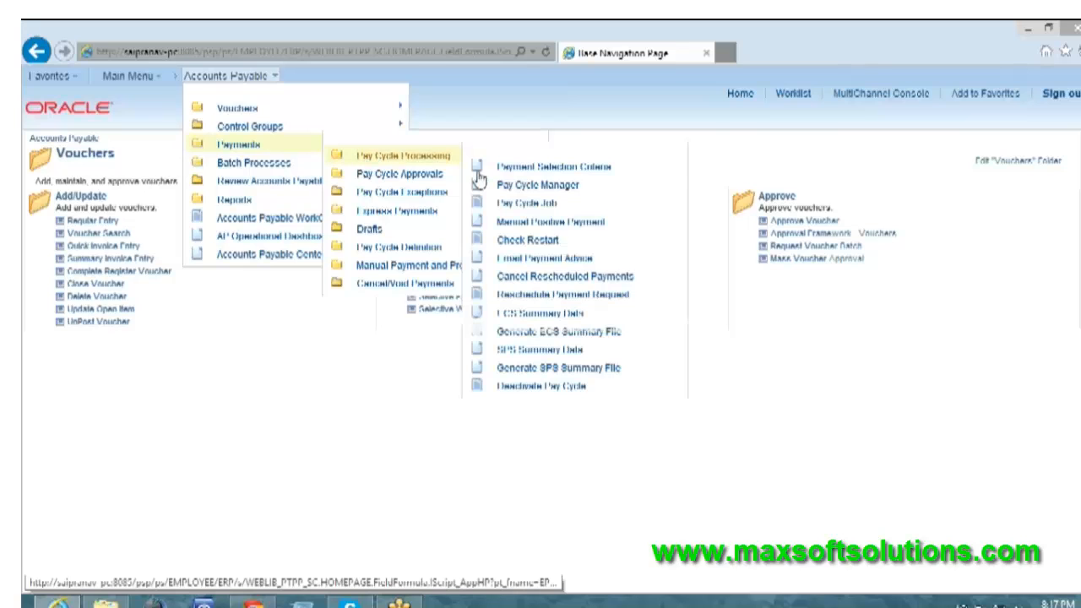
{"action": "left_click", "coordinate": [522, 168]}
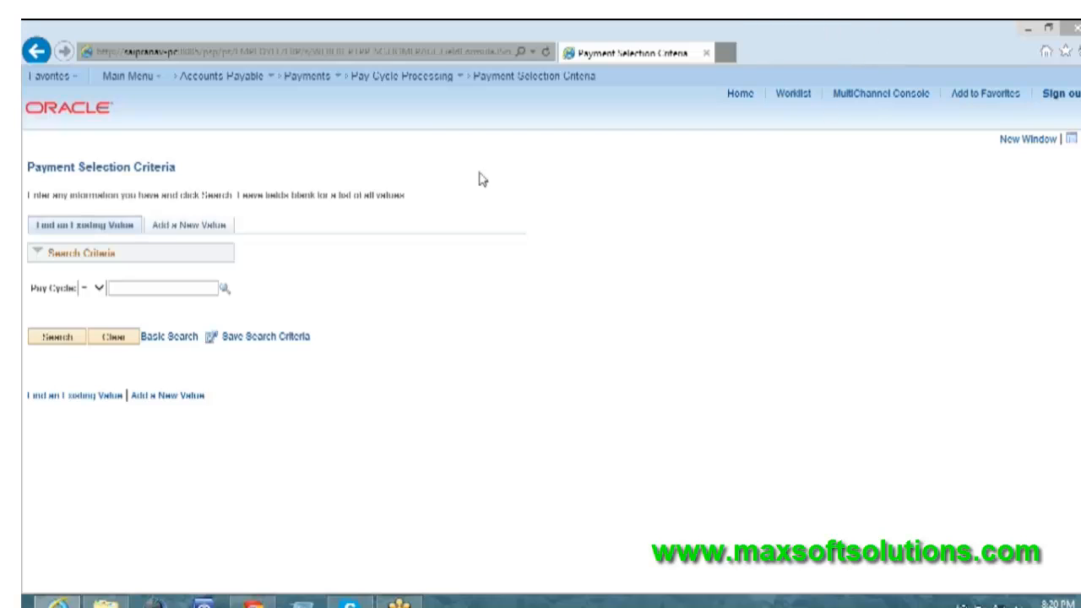
Add a new payment selection criteria record for pay cycle USVNDR
{"action": "left_click", "coordinate": [171, 228]}
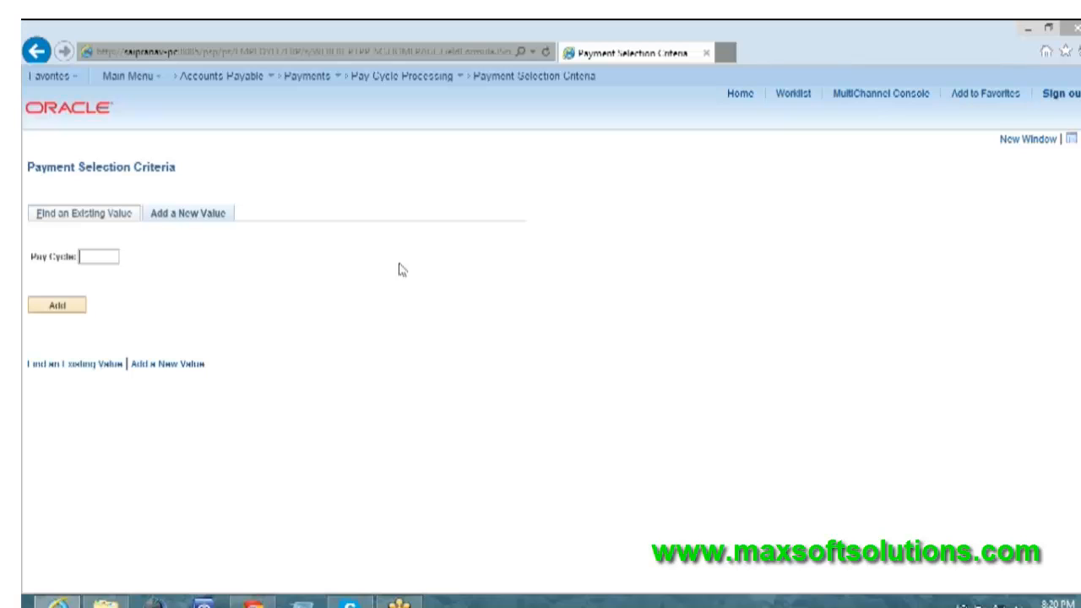
{"action": "type", "text": "USVNDR"}
{"action": "left_click", "coordinate": [61, 307]}
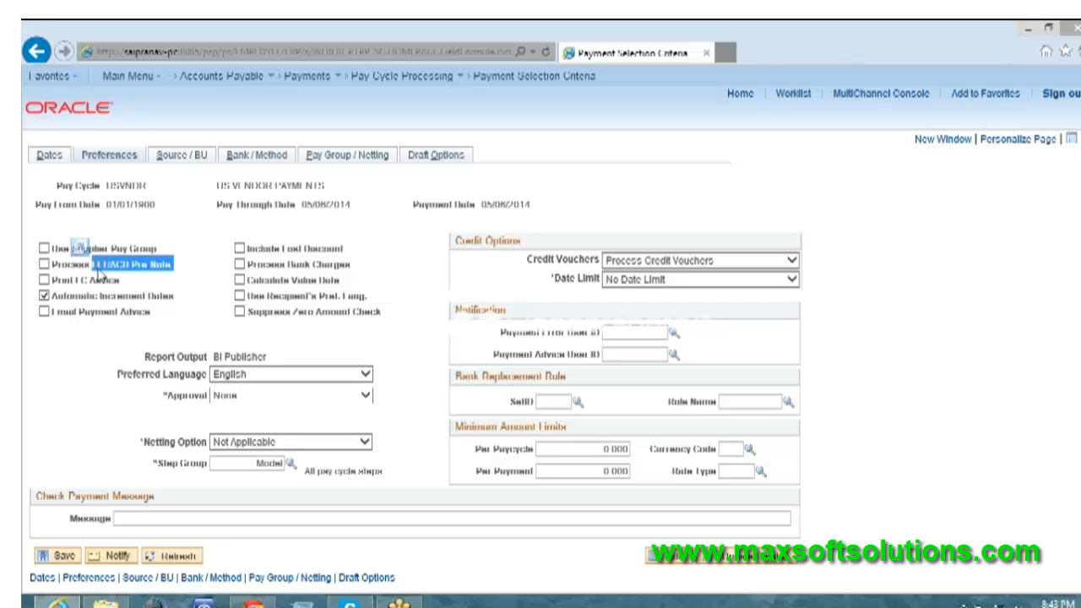
Enable Process EFT/ACH Pre Note for the pay cycle and view its pay group and netting settings
{"action": "left_click", "coordinate": [183, 264]}
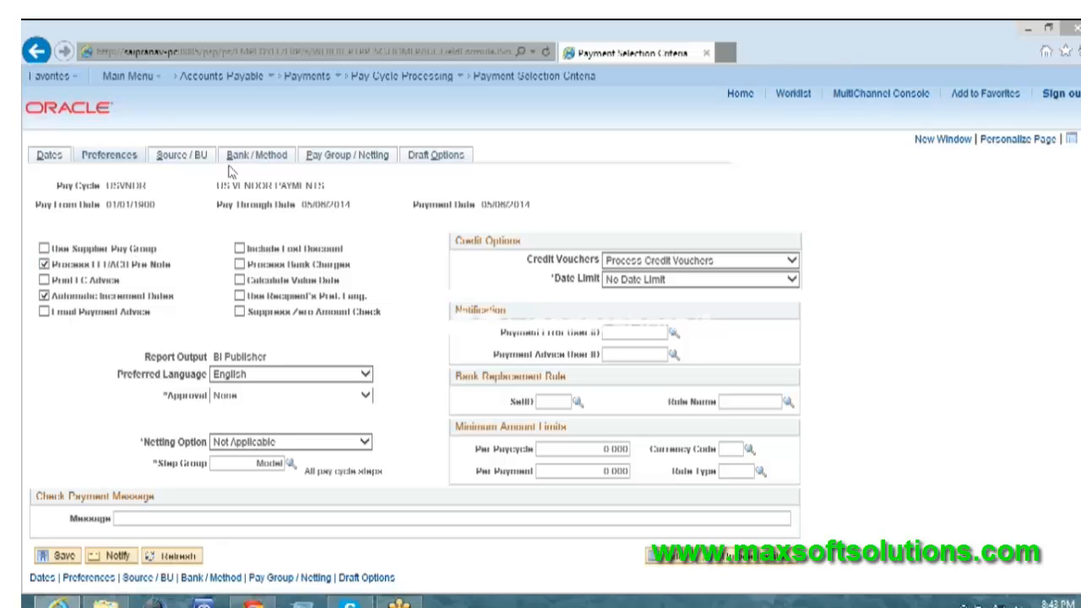
{"action": "left_click", "coordinate": [329, 160]}
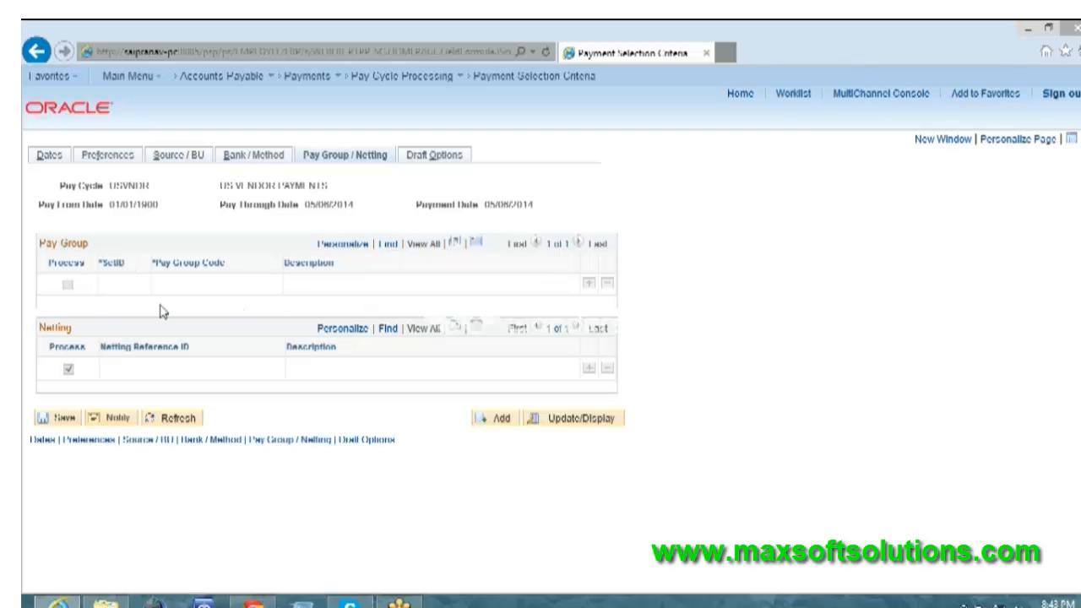
Try enabling Use Supplier Pay Group with pay group SetID SHARE, and look up the available pay group codes without choosing one
{"action": "left_click", "coordinate": [111, 157]}
{"action": "left_click", "coordinate": [44, 249]}
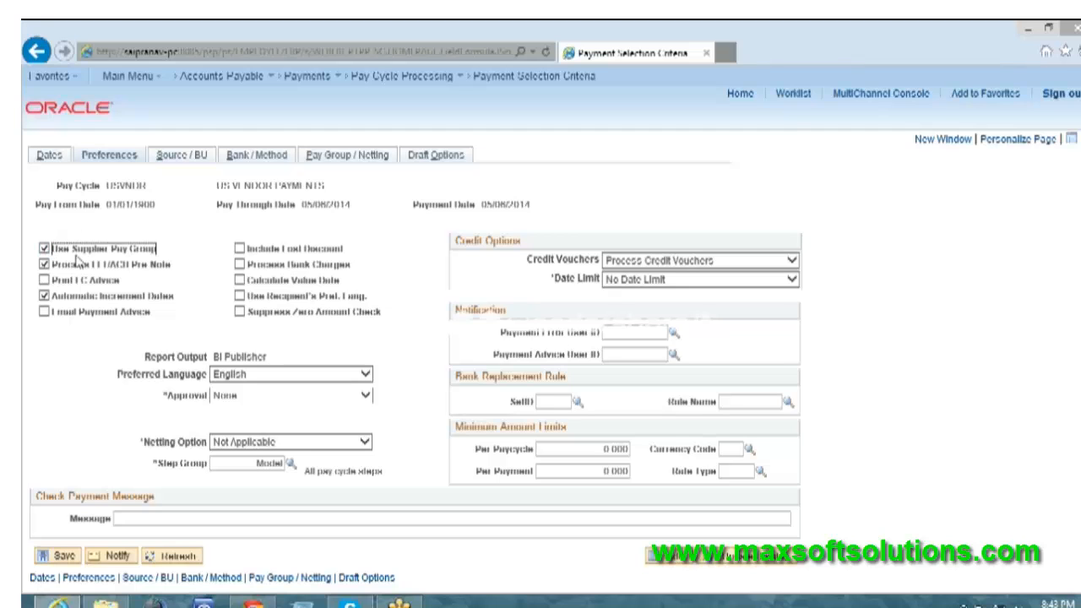
{"action": "left_click", "coordinate": [351, 156]}
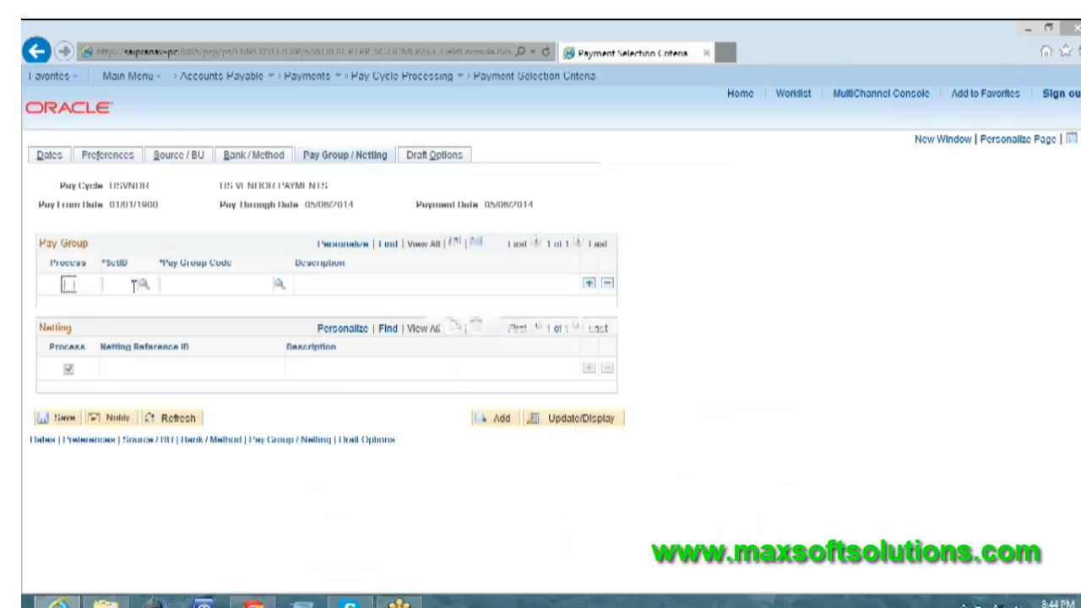
{"action": "type", "text": "SHARE"}
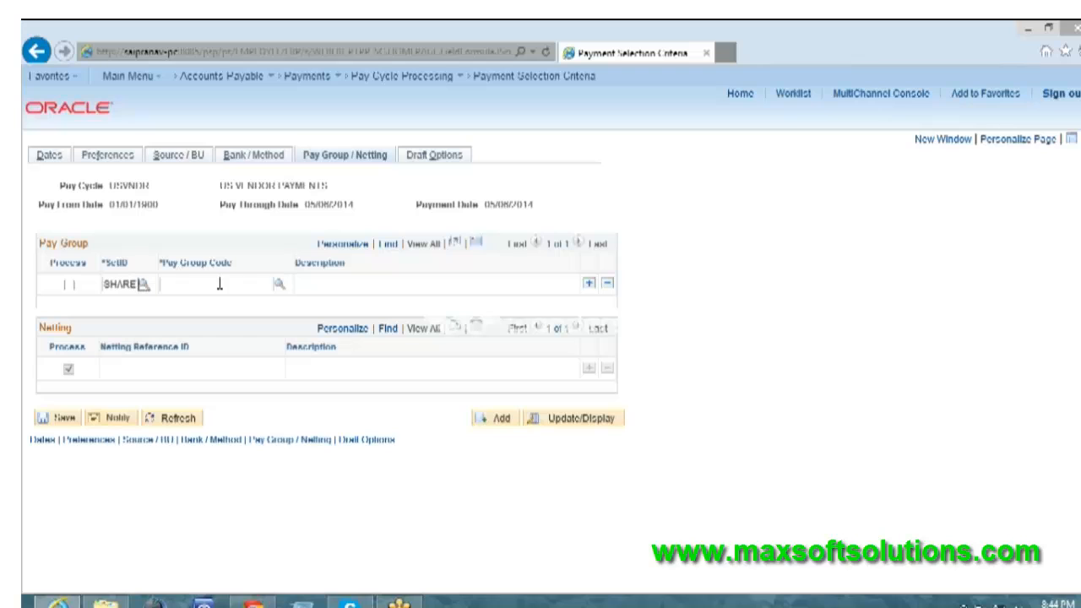
{"action": "left_click", "coordinate": [279, 286]}
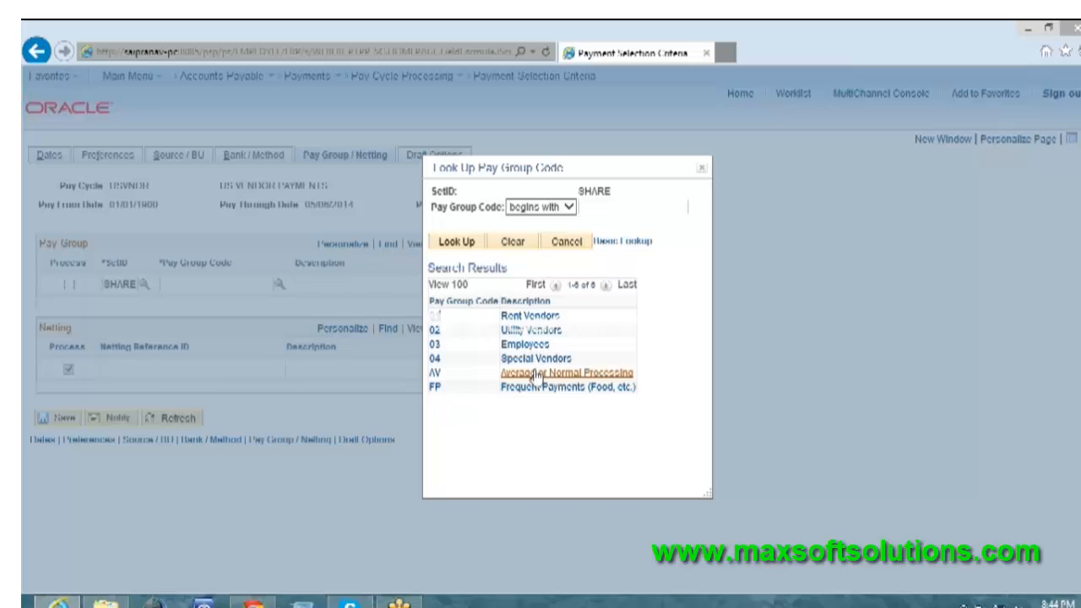
{"action": "left_click", "coordinate": [568, 242]}
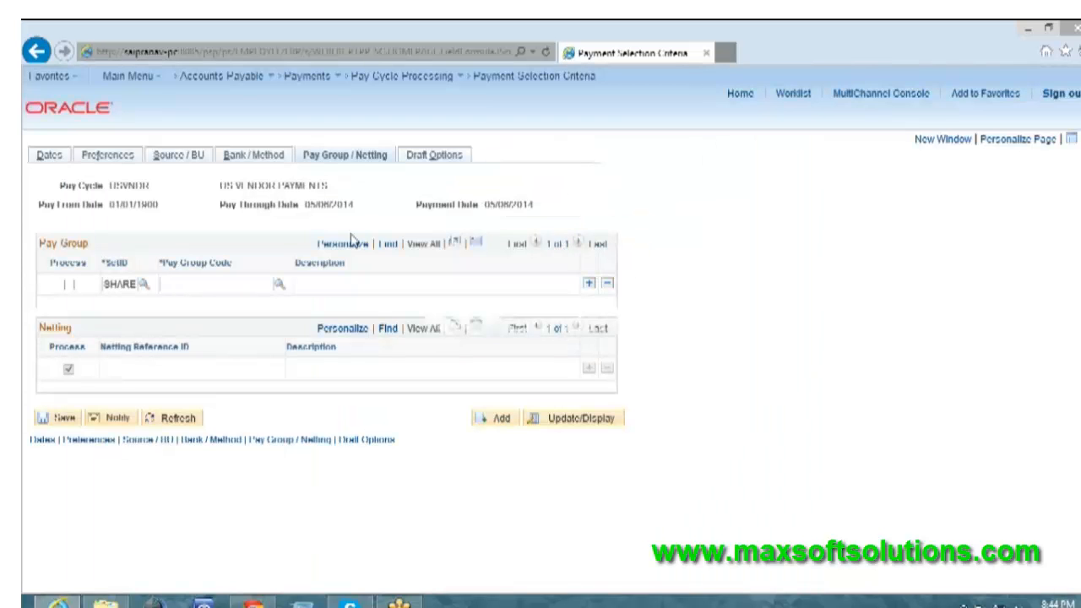
Turn off Use Supplier Pay Group in the pay cycle preferences
{"action": "left_click", "coordinate": [108, 157]}
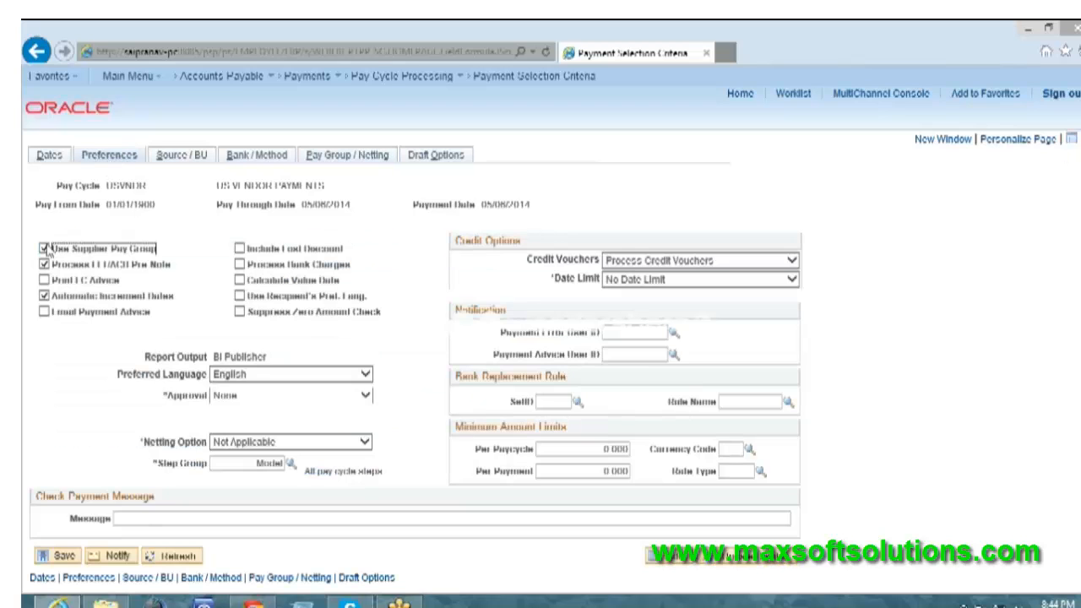
{"action": "left_click", "coordinate": [44, 250]}
{"action": "left_click", "coordinate": [44, 249]}
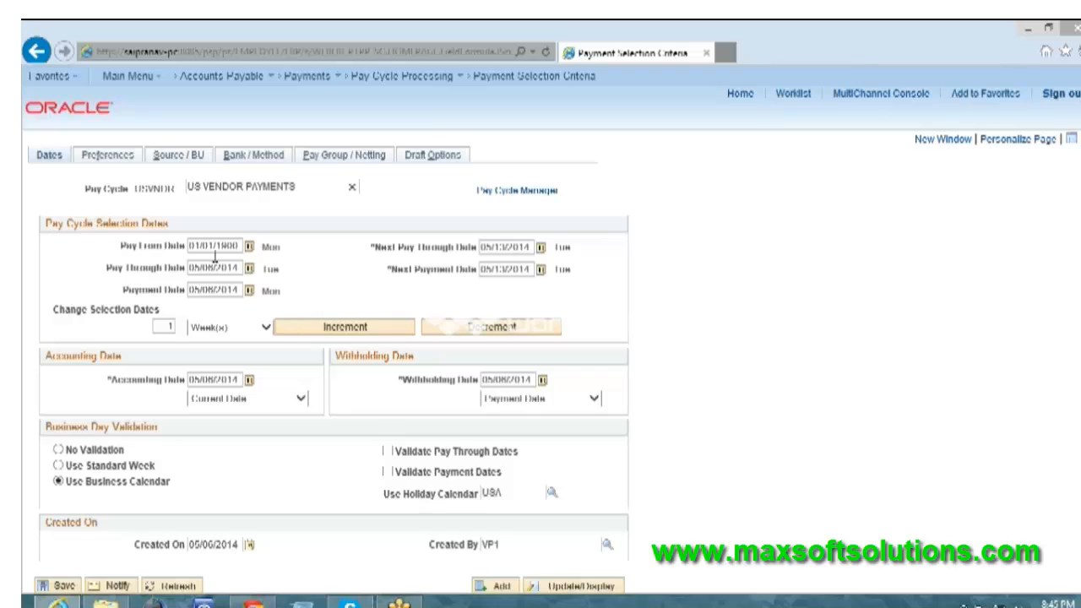
Check the period units available for changing the pay cycle's selection dates
{"action": "left_click", "coordinate": [217, 330]}
{"action": "left_click", "coordinate": [309, 357]}
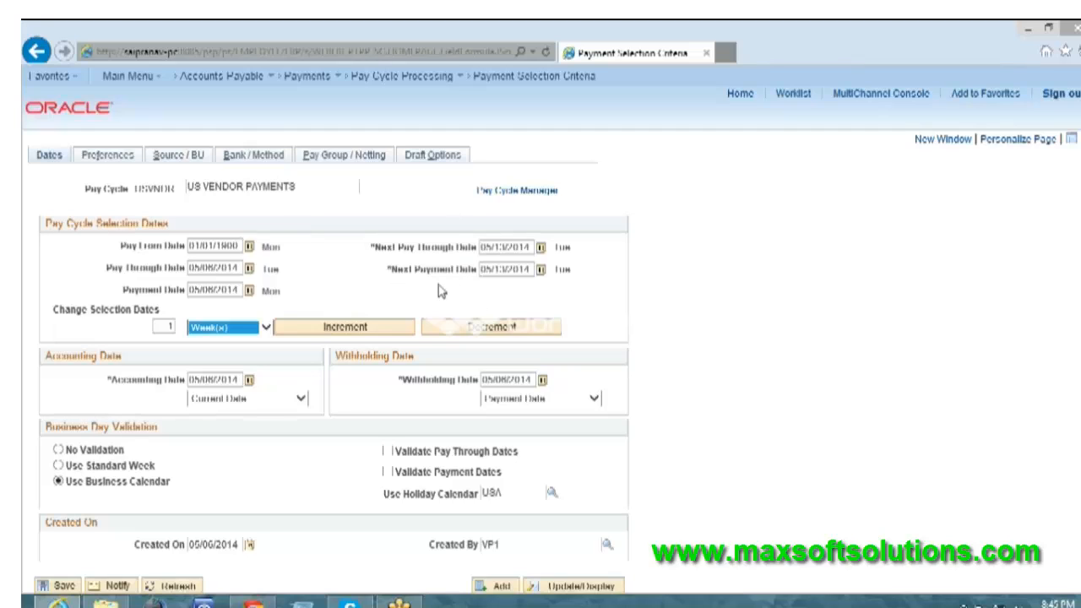
Review the credit voucher processing choices in the pay cycle preferences, keeping Process Credit Vouchers
{"action": "left_click", "coordinate": [106, 160]}
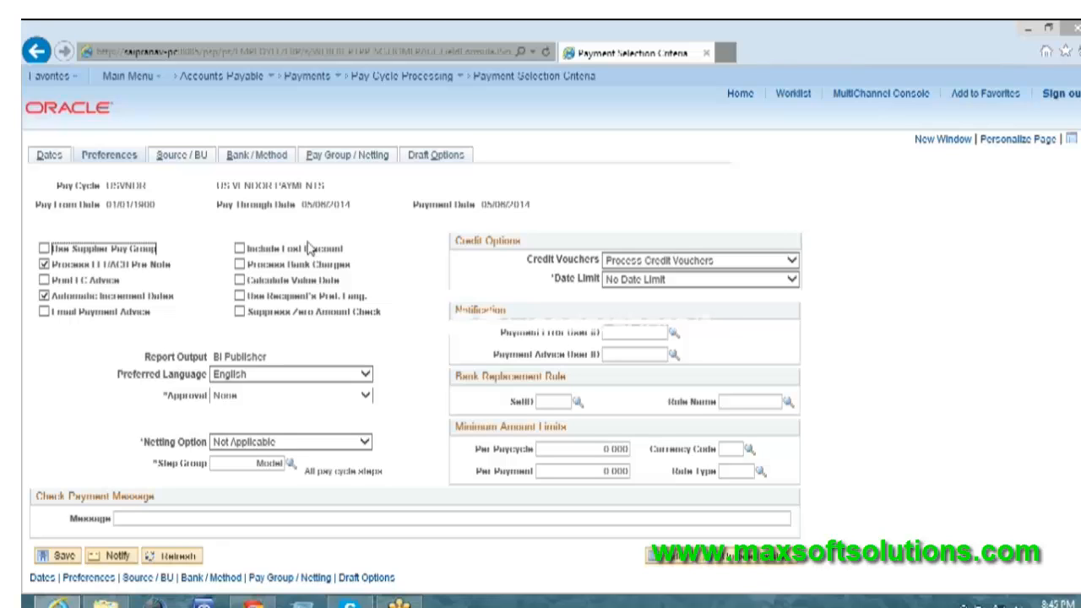
{"action": "double_click", "coordinate": [553, 261]}
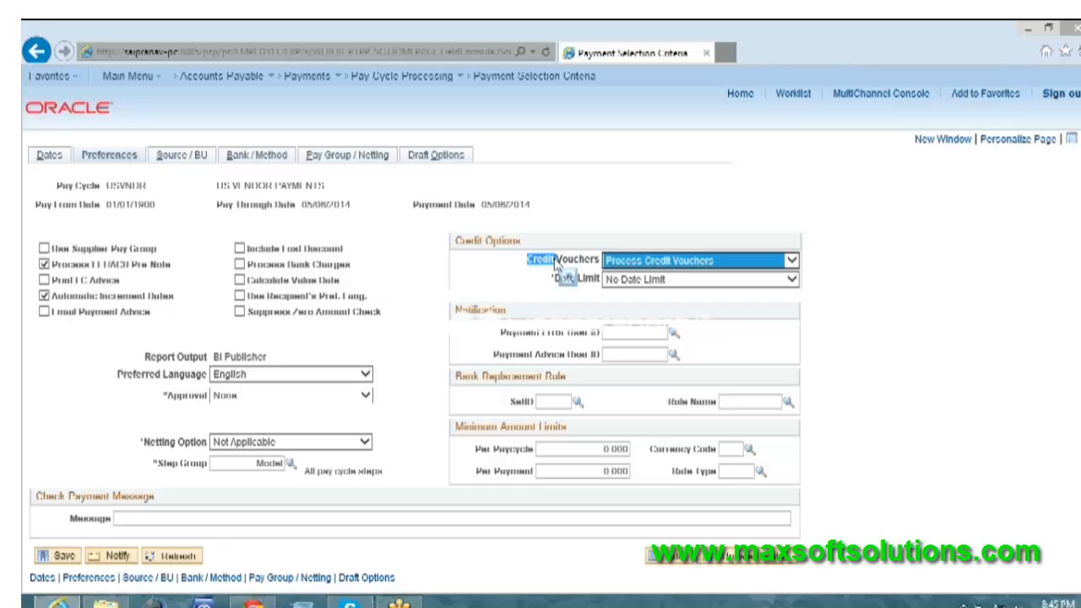
{"action": "left_click", "coordinate": [669, 266]}
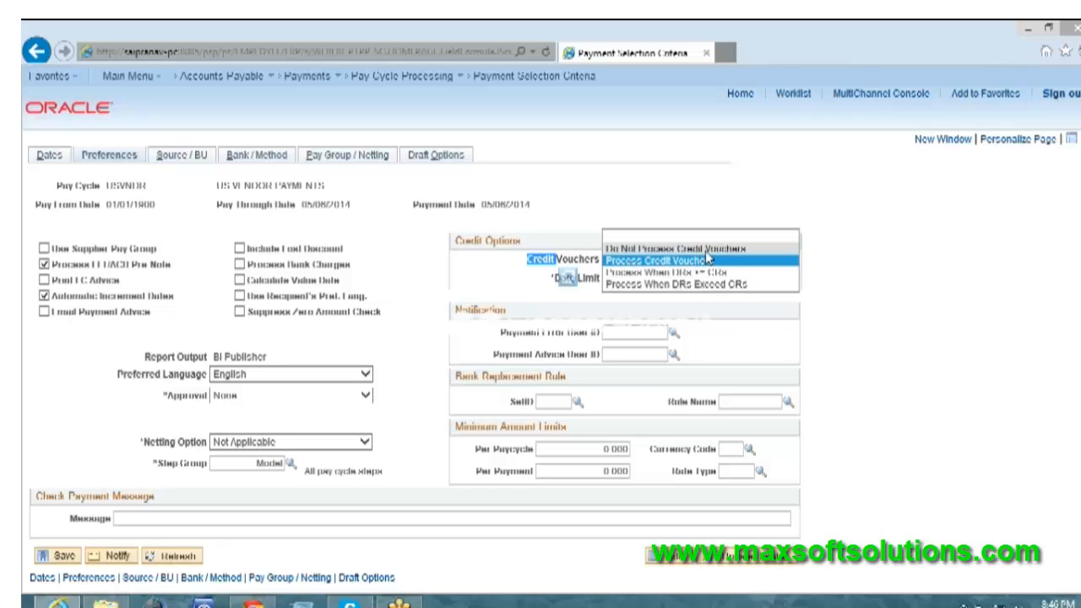
{"action": "left_click", "coordinate": [706, 260]}
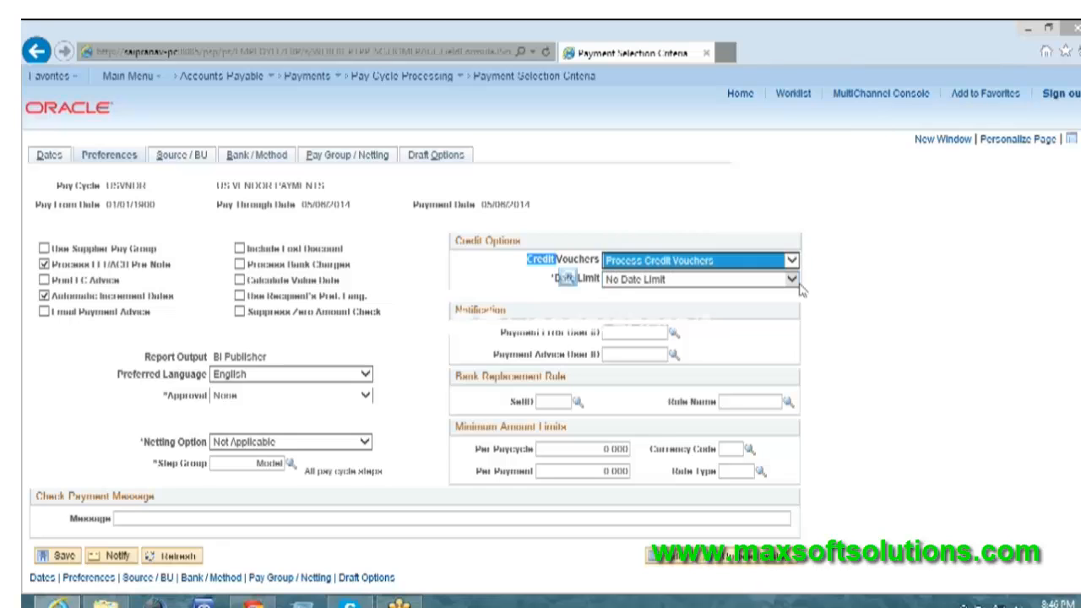
{"action": "left_click", "coordinate": [822, 292]}
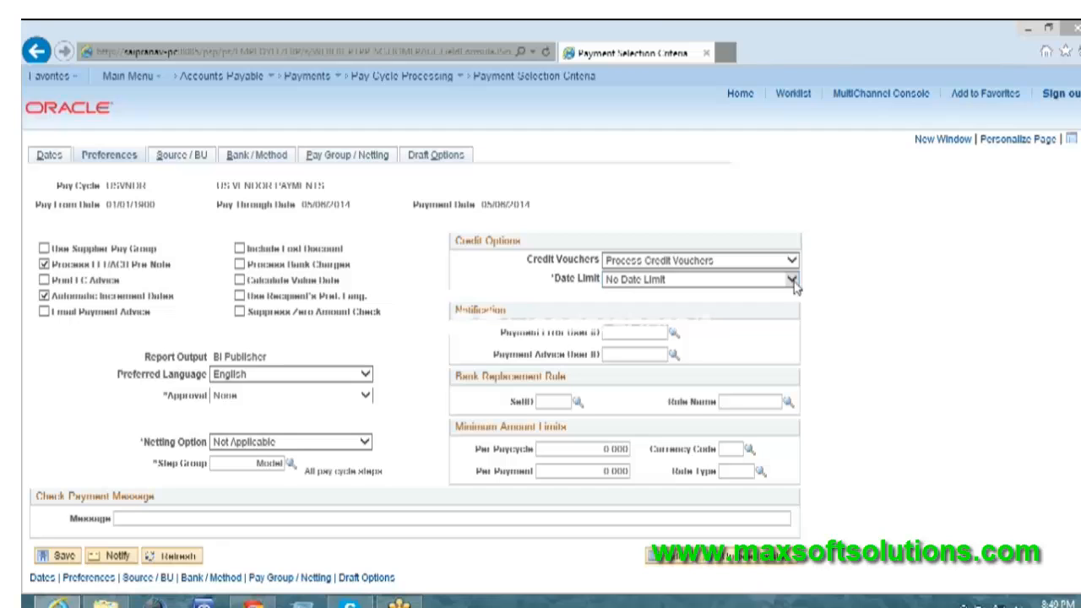
Set the Credit Vouchers preference to Do Not Process Credit Vouchers
{"action": "left_click", "coordinate": [722, 262]}
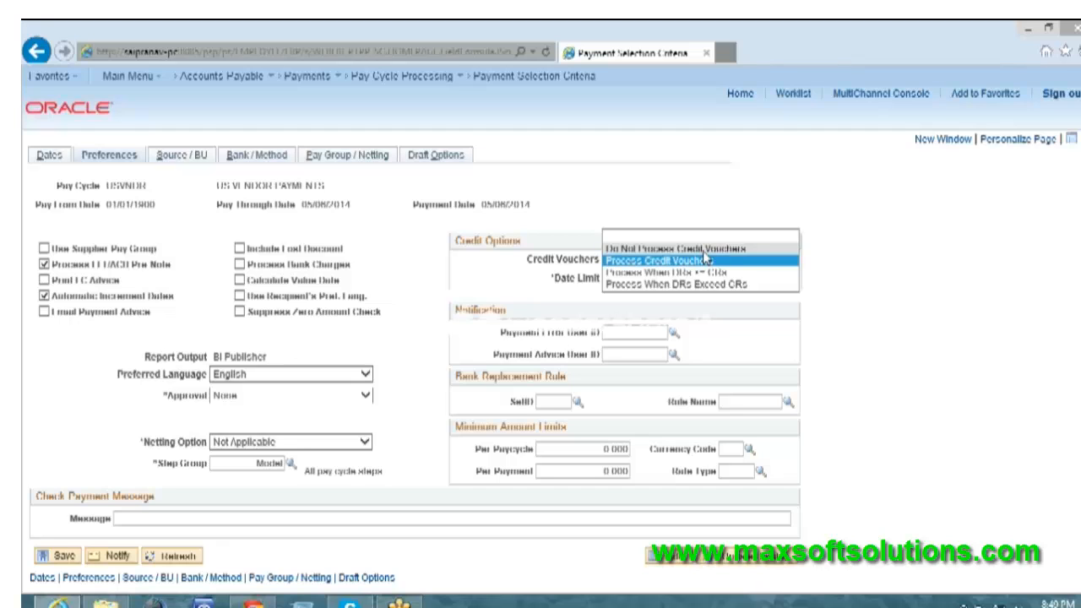
{"action": "left_click", "coordinate": [704, 250]}
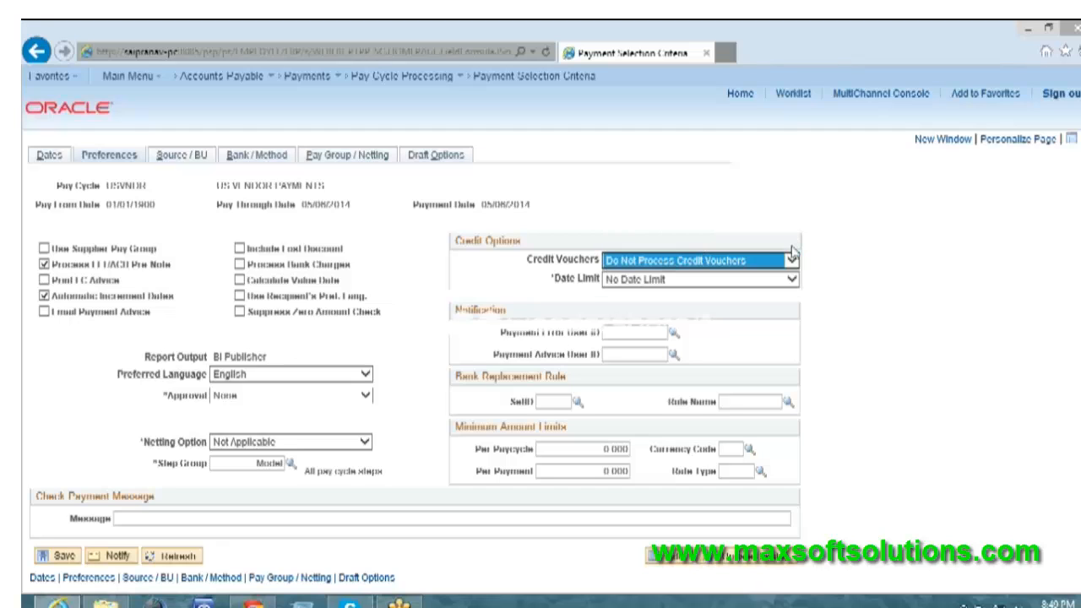
{"action": "left_click", "coordinate": [840, 252]}
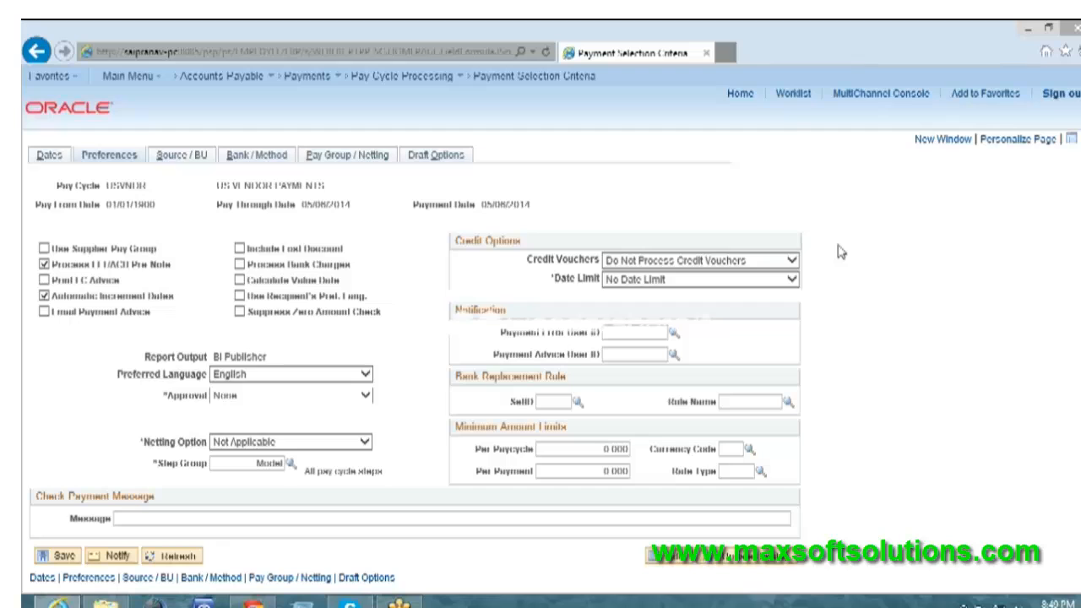
Restore the Credit Vouchers preference to Process Credit Vouchers and review its other choices
{"action": "left_click", "coordinate": [737, 262]}
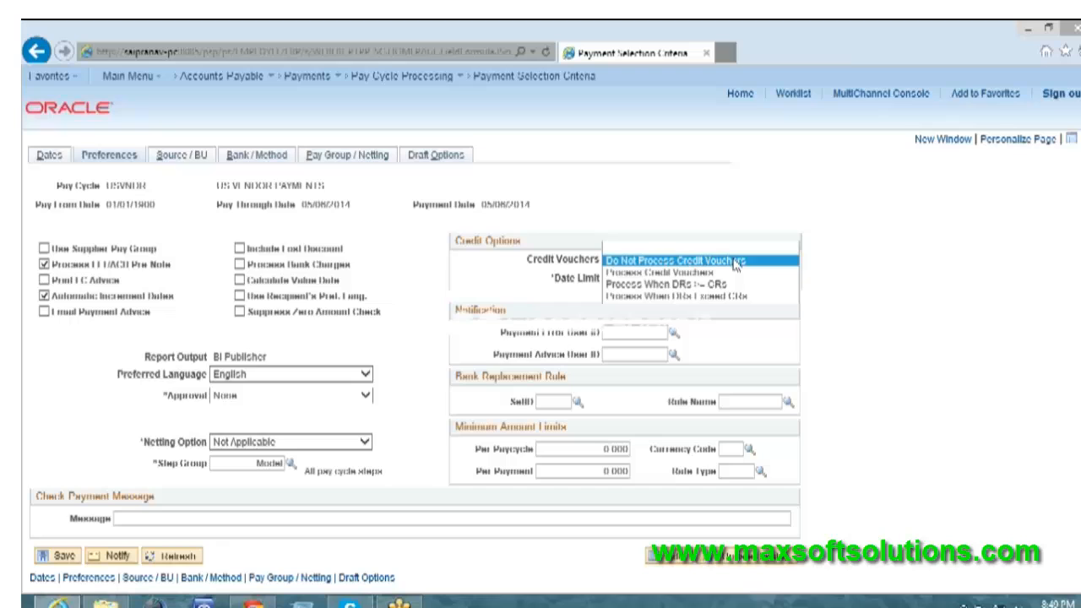
{"action": "left_click", "coordinate": [682, 274]}
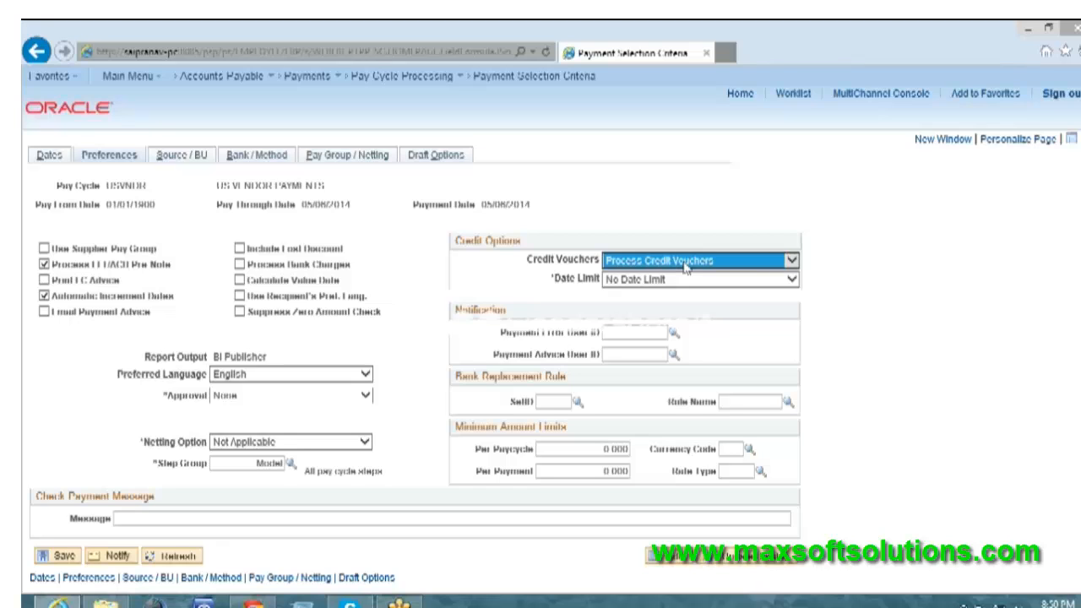
{"action": "left_click", "coordinate": [685, 262]}
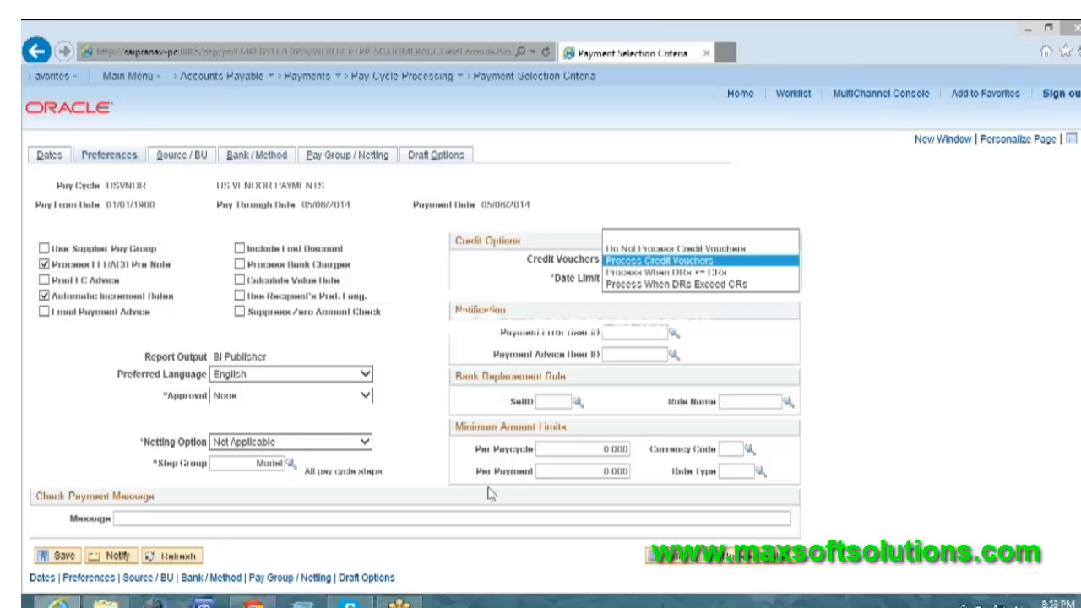
Examine the per-paycycle minimum amount and currency code fields, and go to the pay cycle's Source / BU settings
{"action": "left_click", "coordinate": [558, 456]}
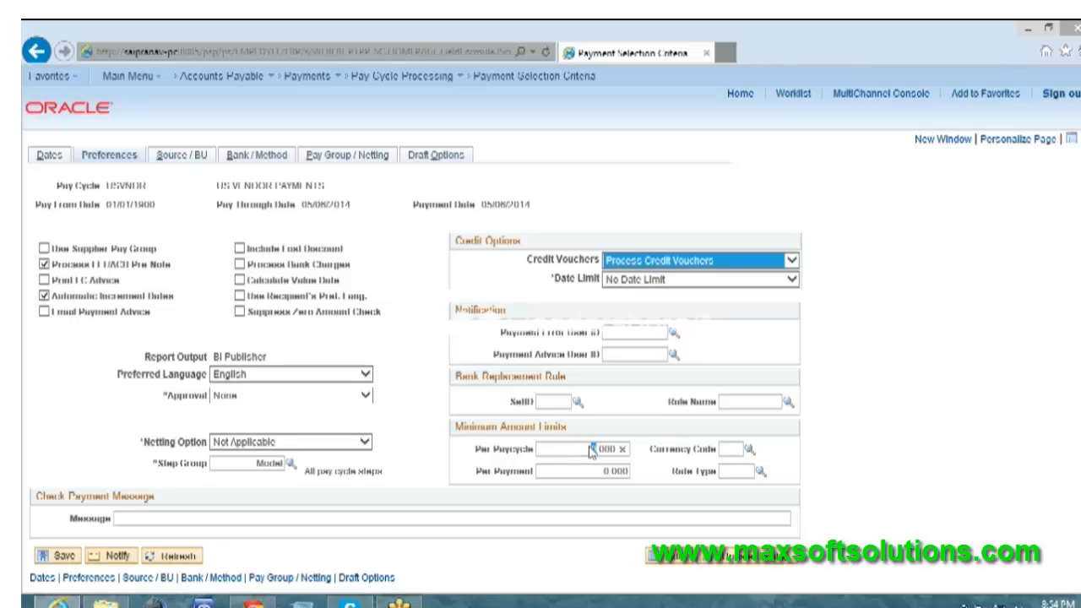
{"action": "left_click", "coordinate": [733, 449]}
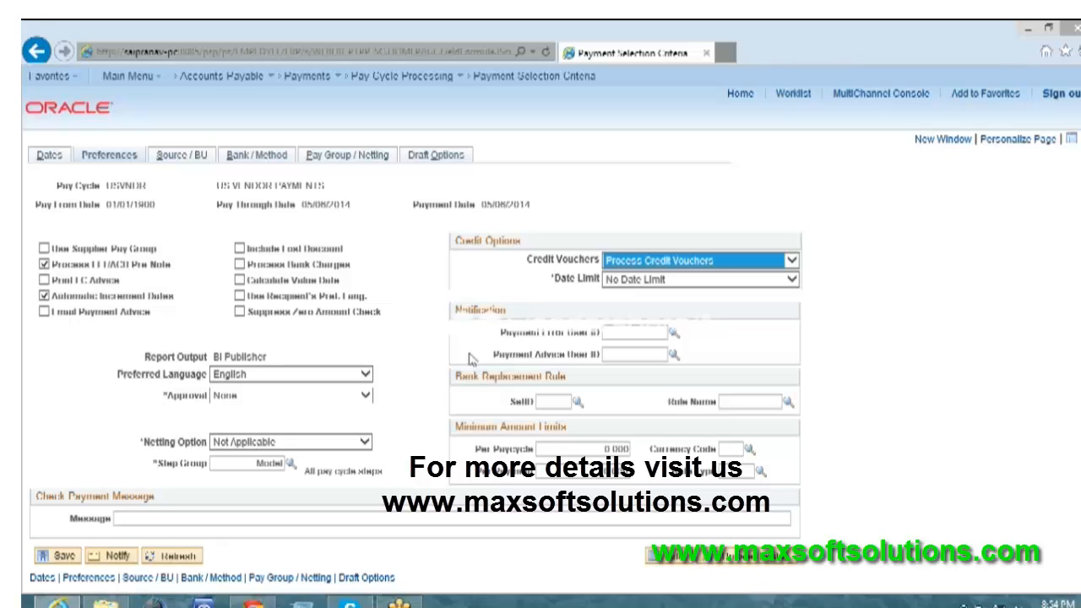
{"action": "left_click", "coordinate": [191, 158]}
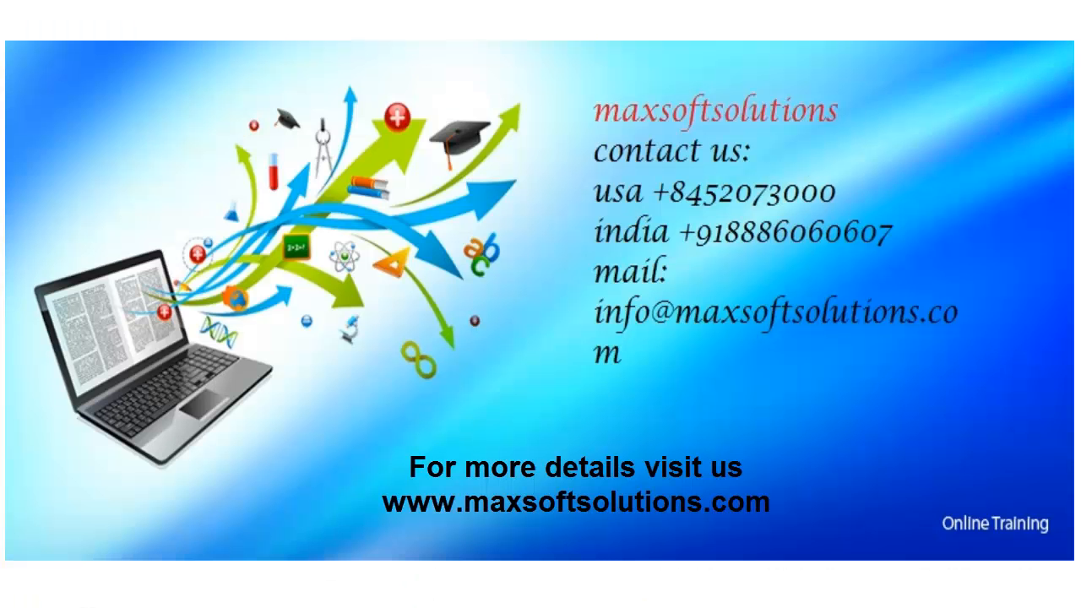